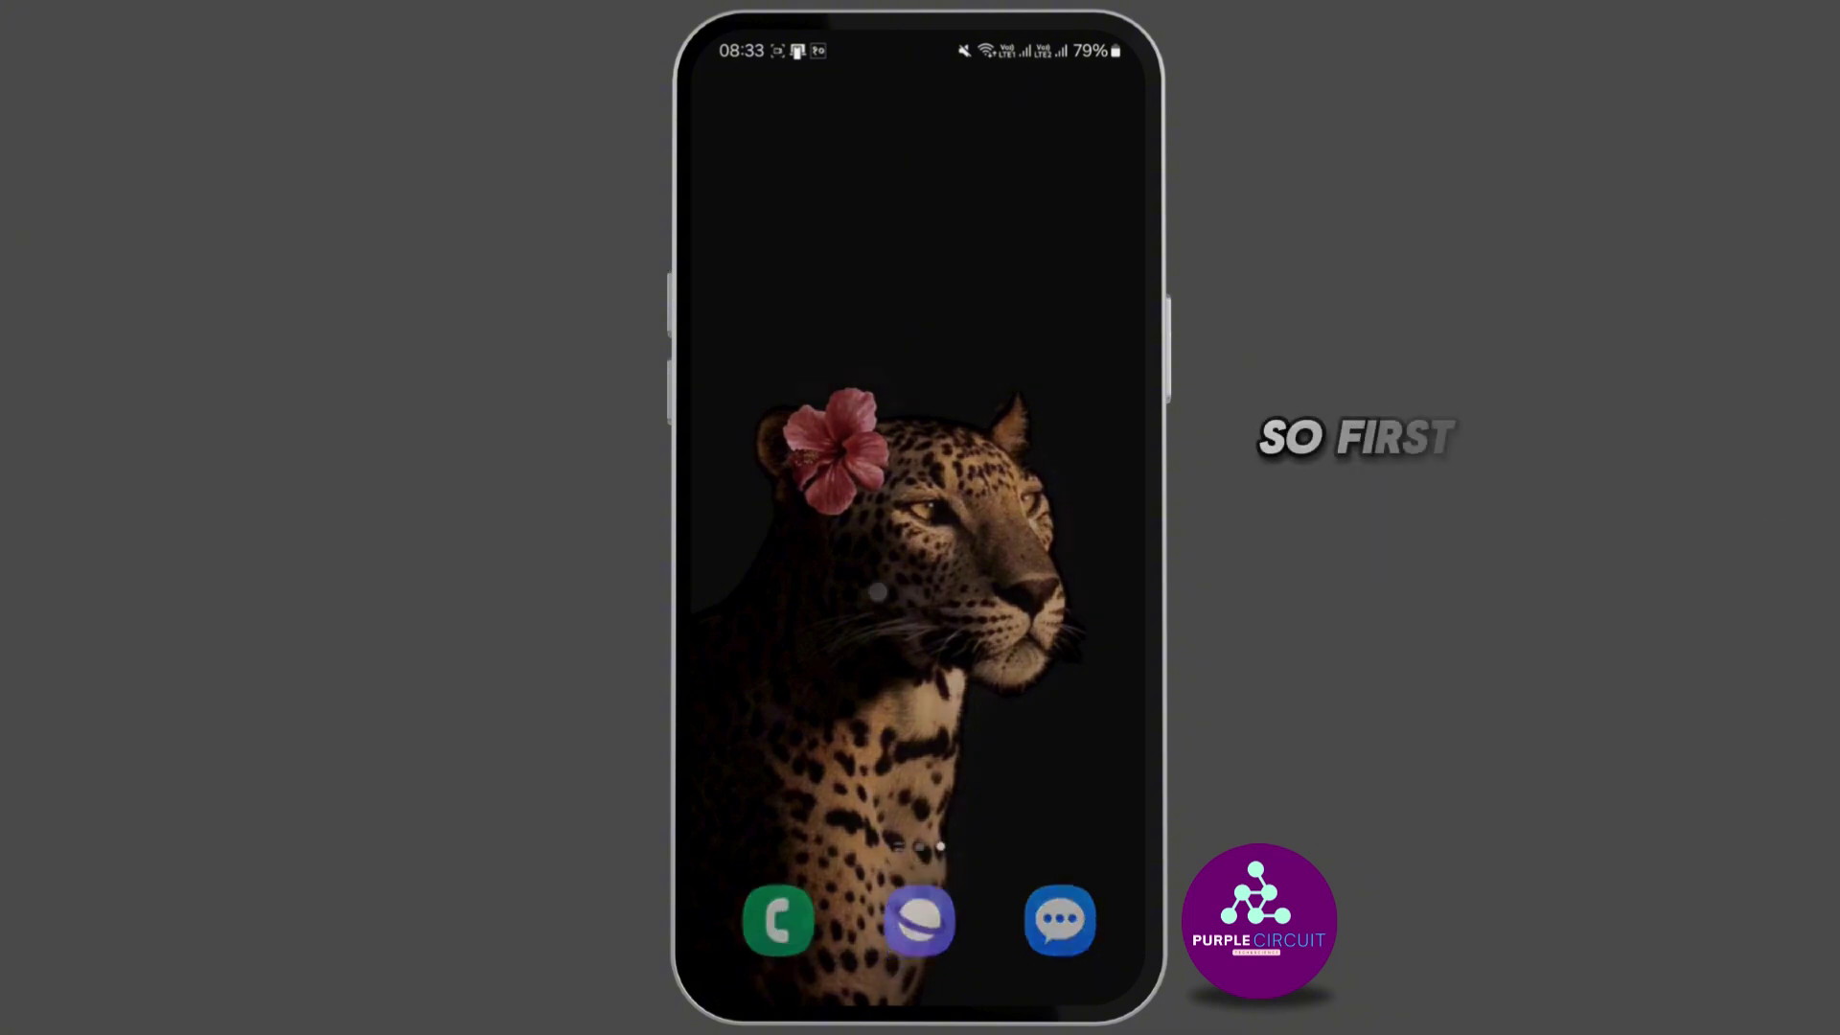
Step: Open the app drawer and launch LinkedIn to its signed-in home feed
left_click_drag(920, 806, 921, 360)
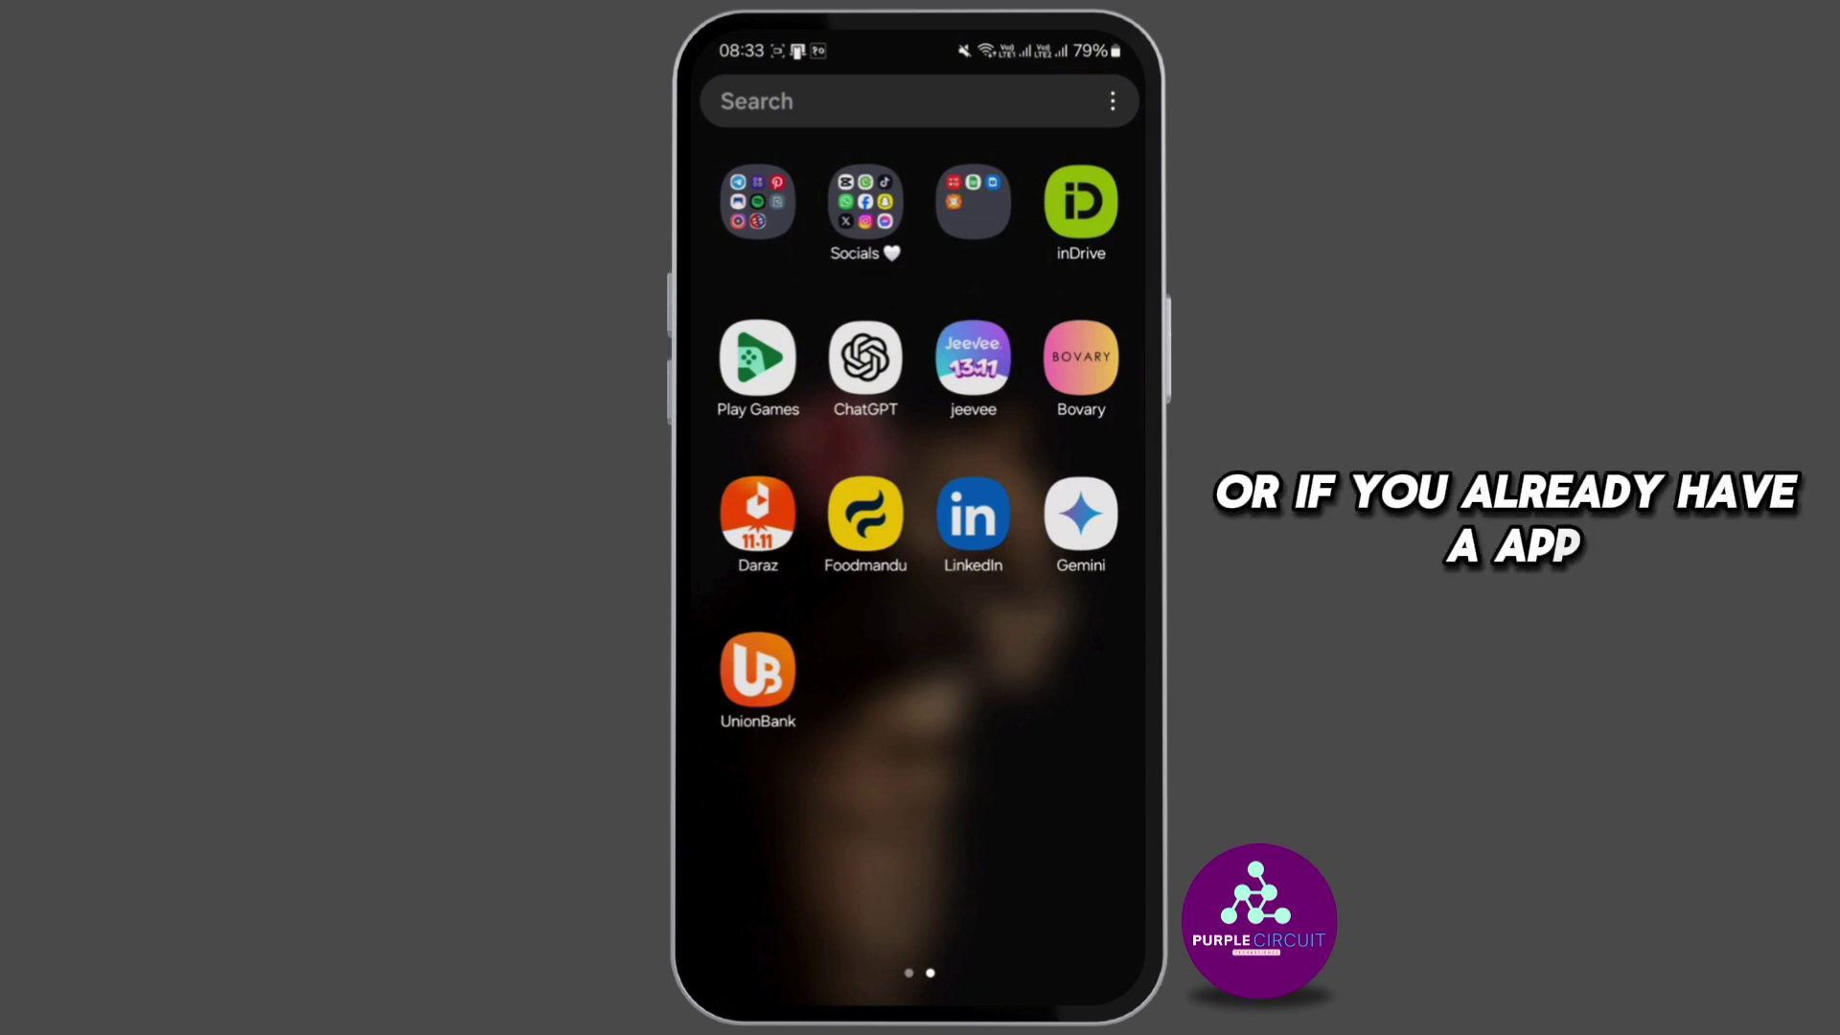
left_click(974, 514)
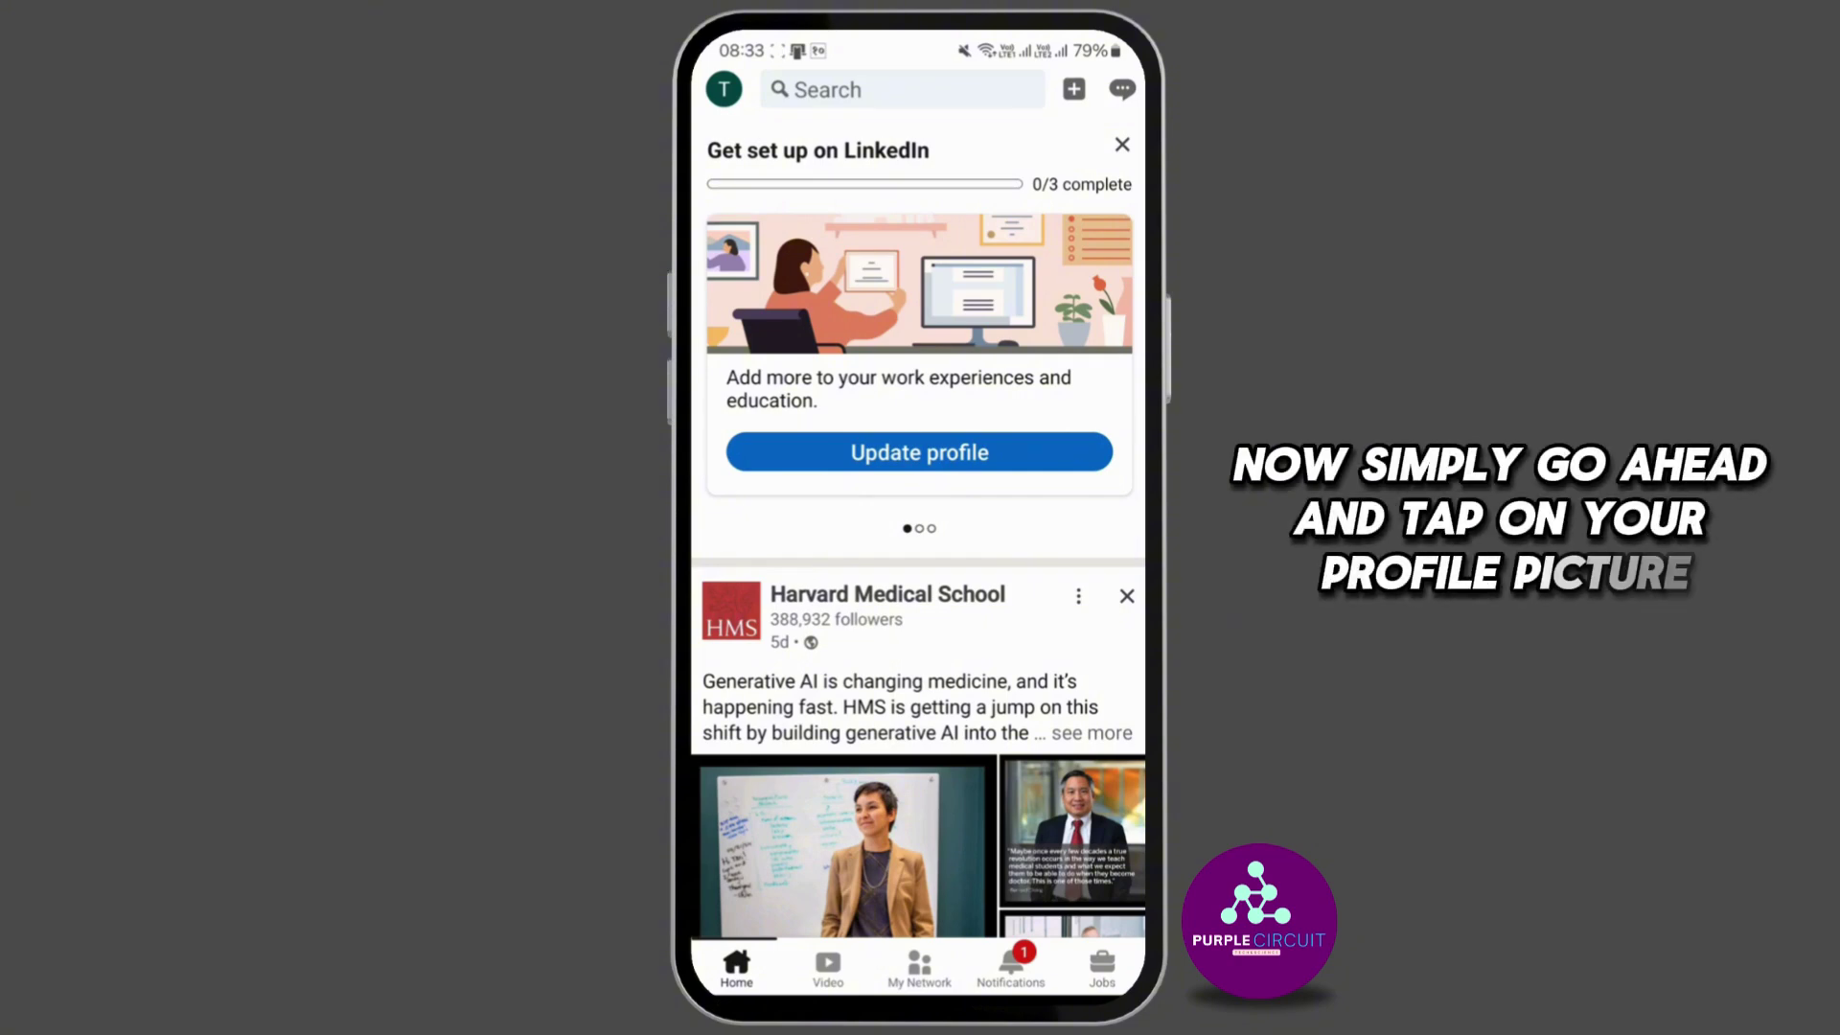
Step: Go from the profile side panel to LinkedIn's Settings page
left_click(722, 90)
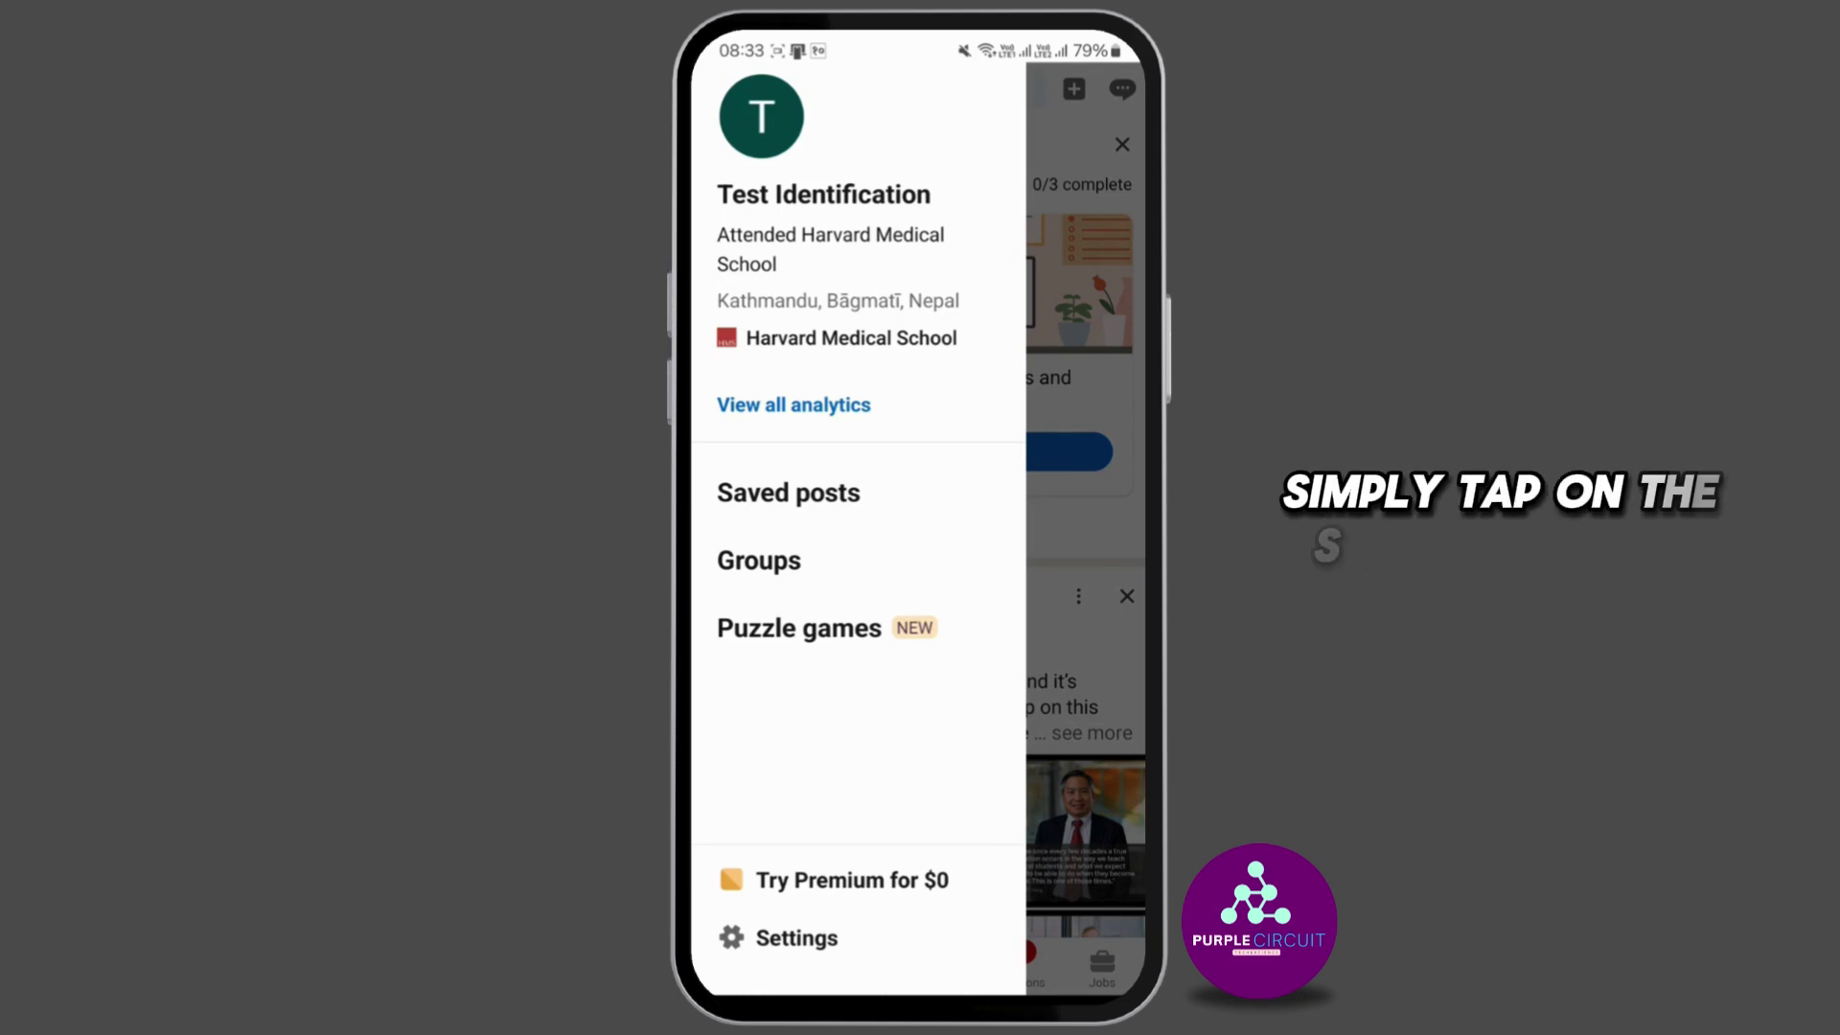
left_click(778, 937)
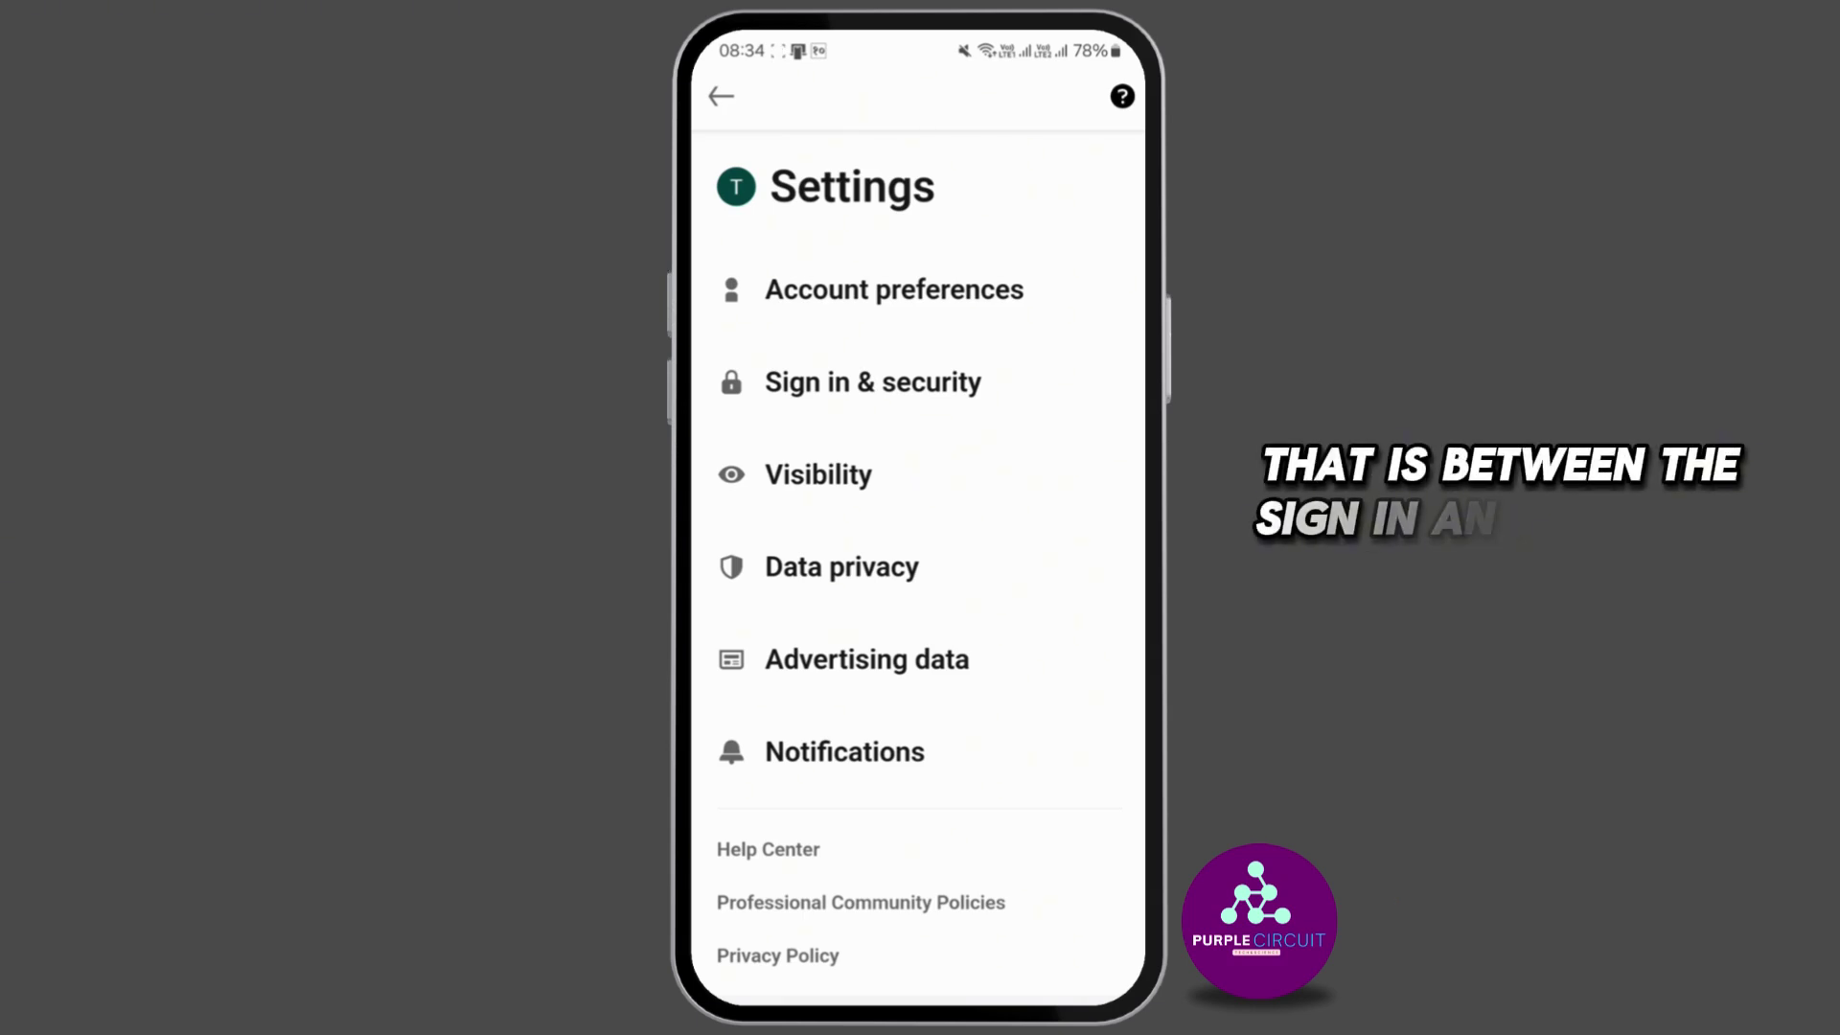
Step: Open Visibility settings, then the 'Who can see your connections' page
left_click(958, 471)
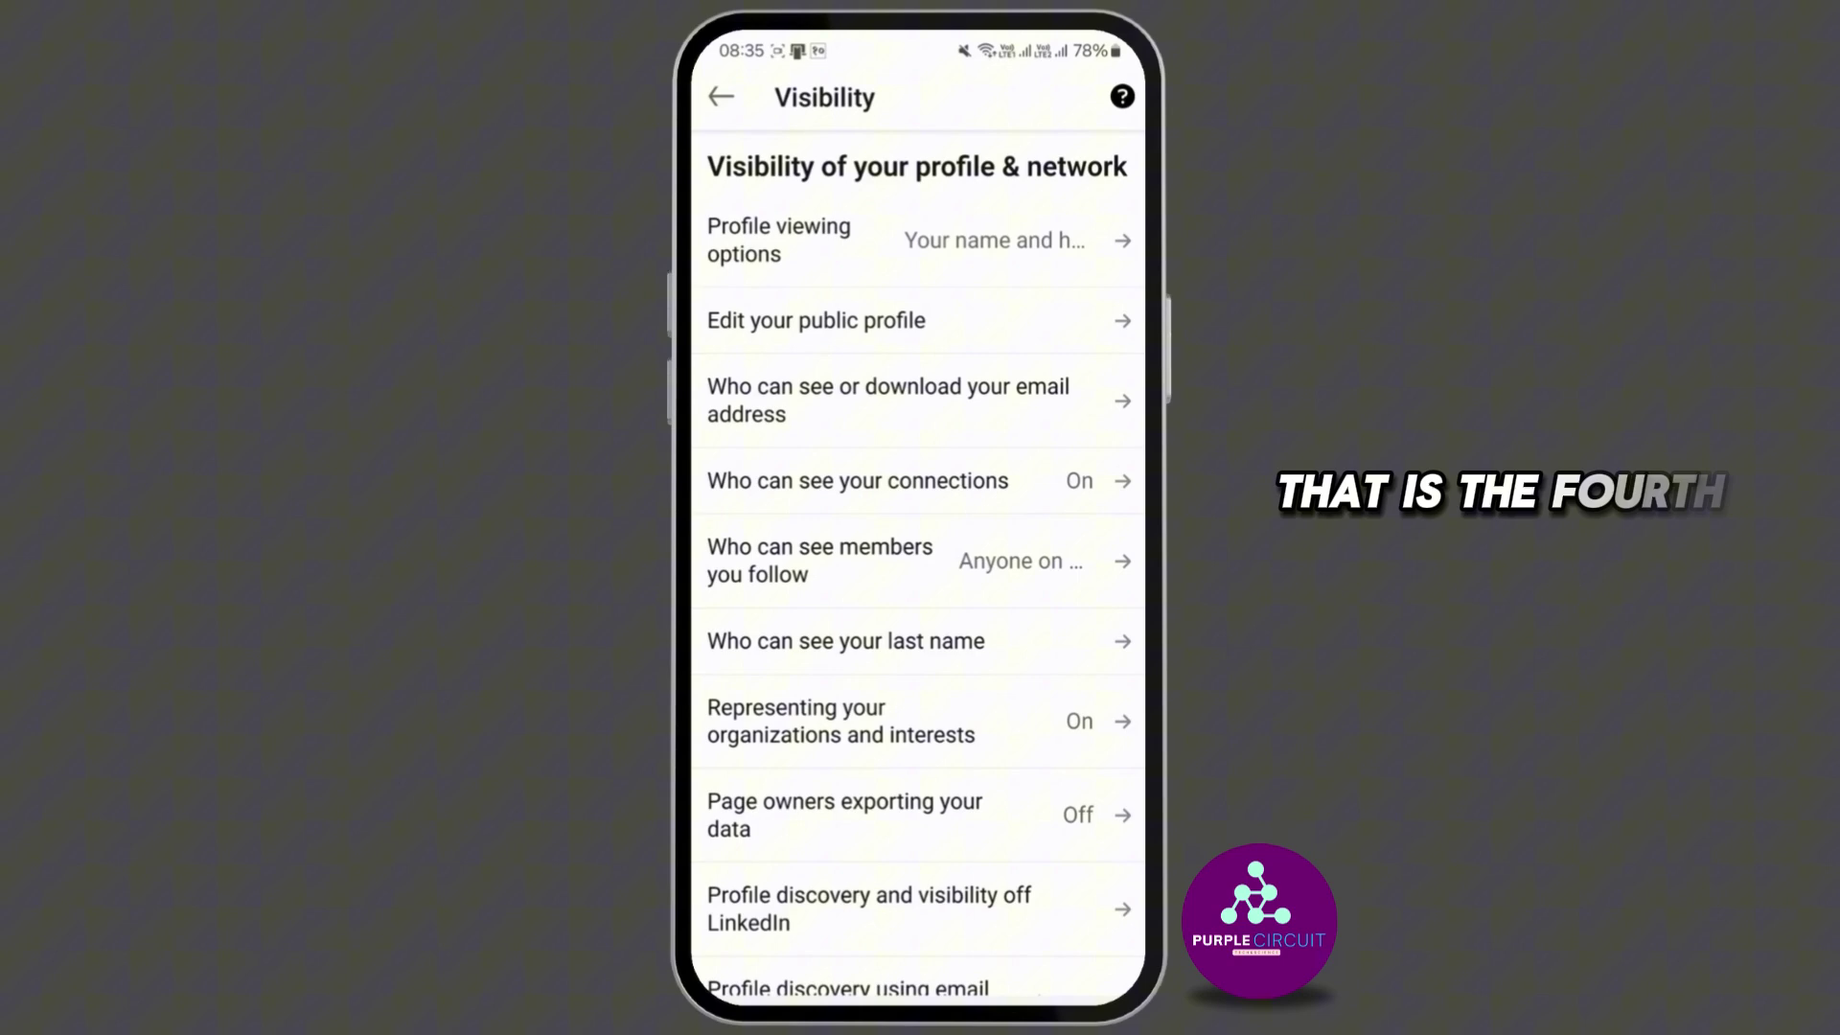
left_click(857, 481)
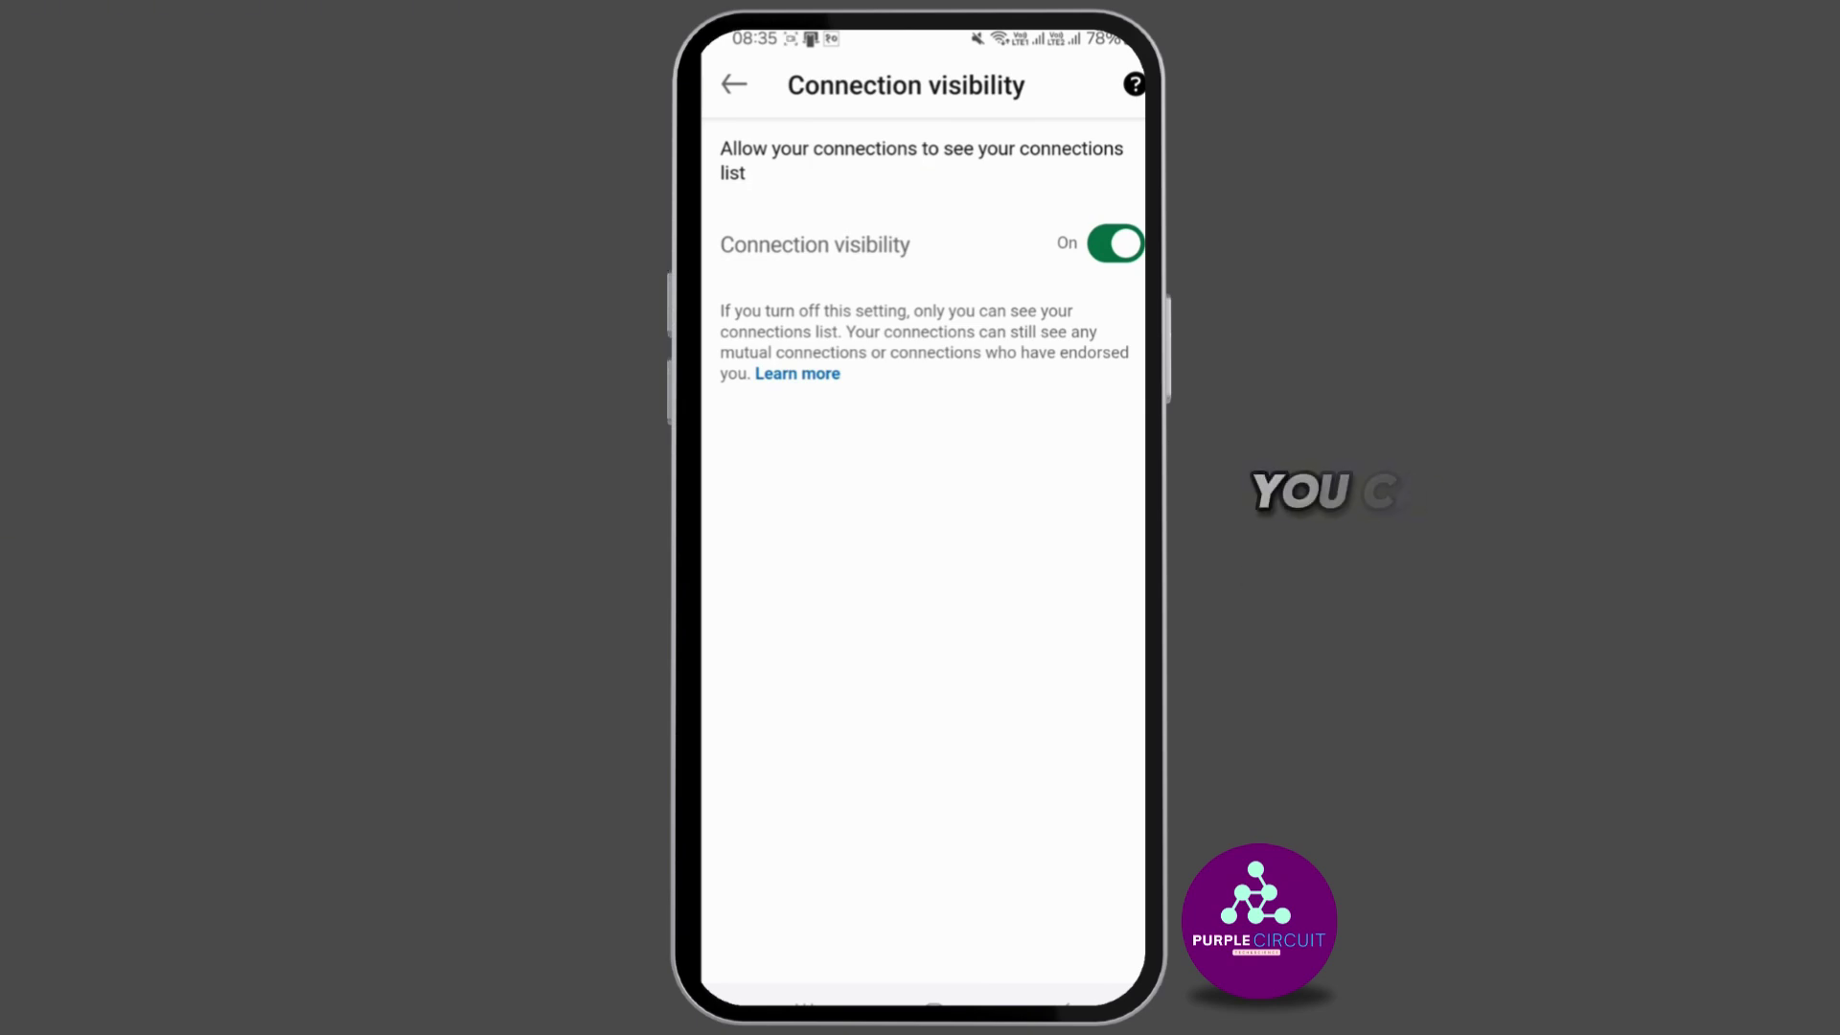
Step: Switch Connection visibility off so only you can see your connections list
left_click(1116, 243)
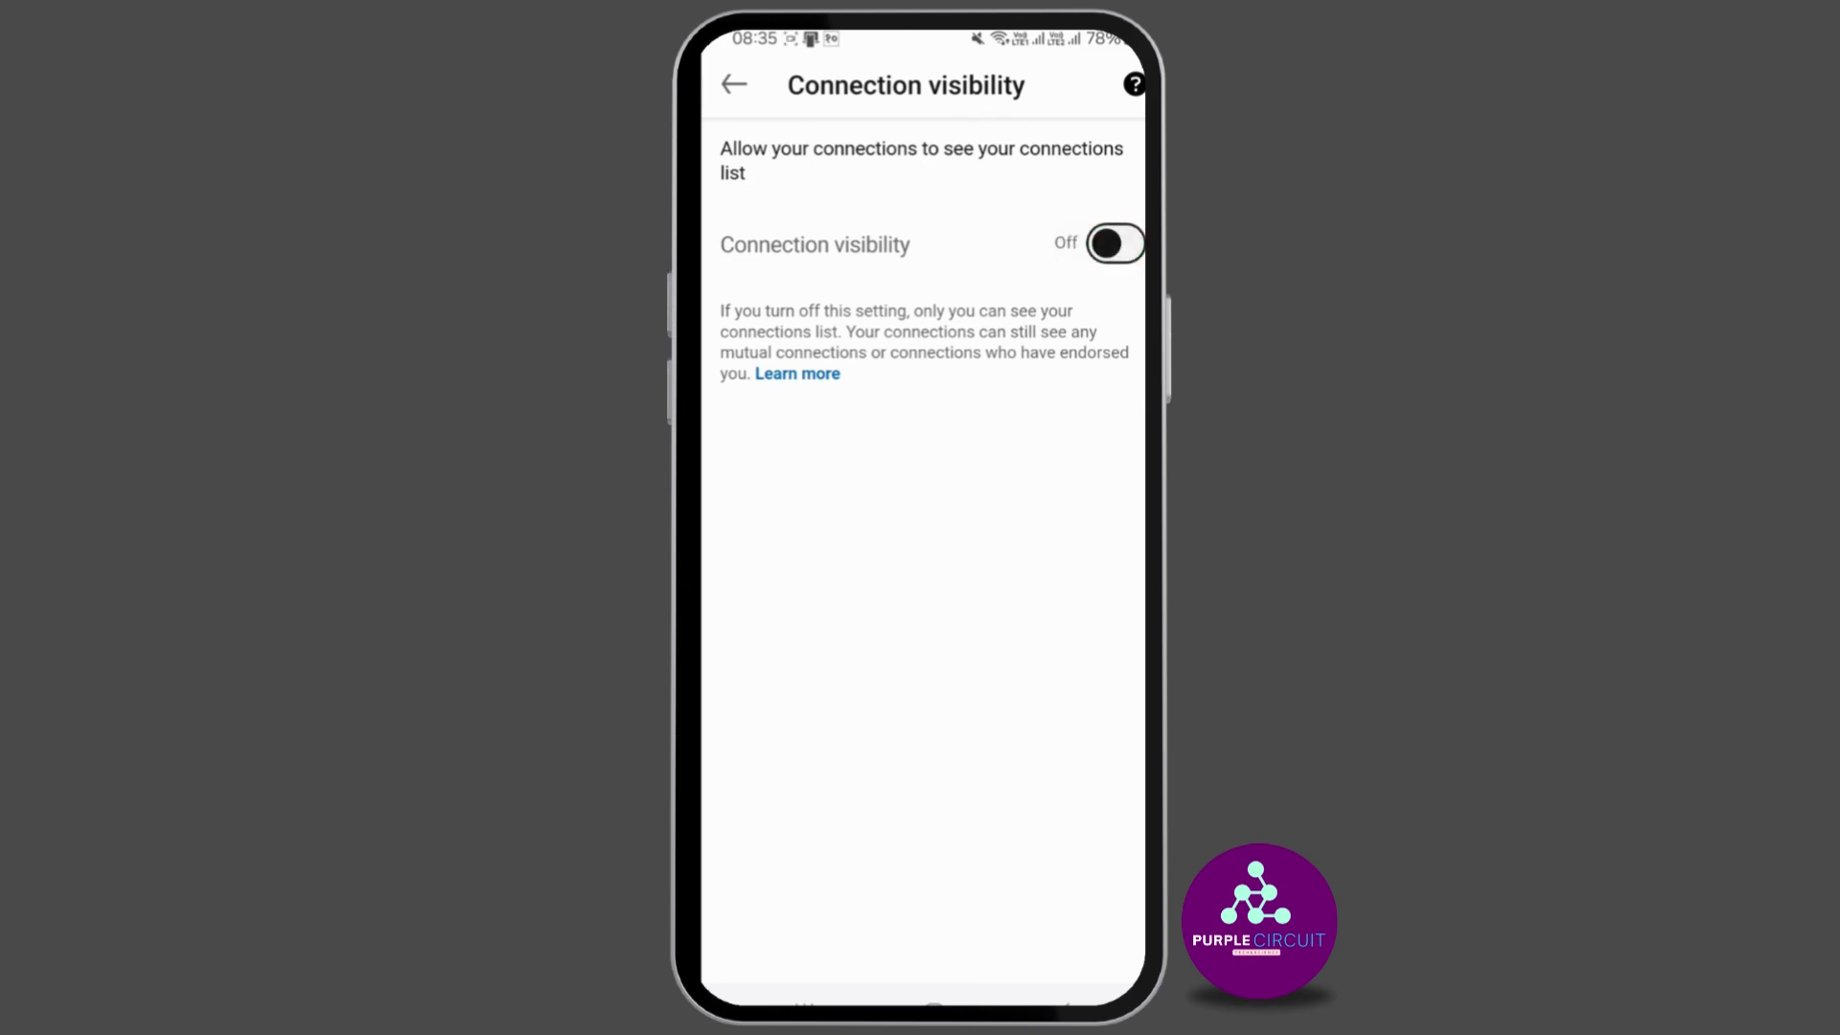